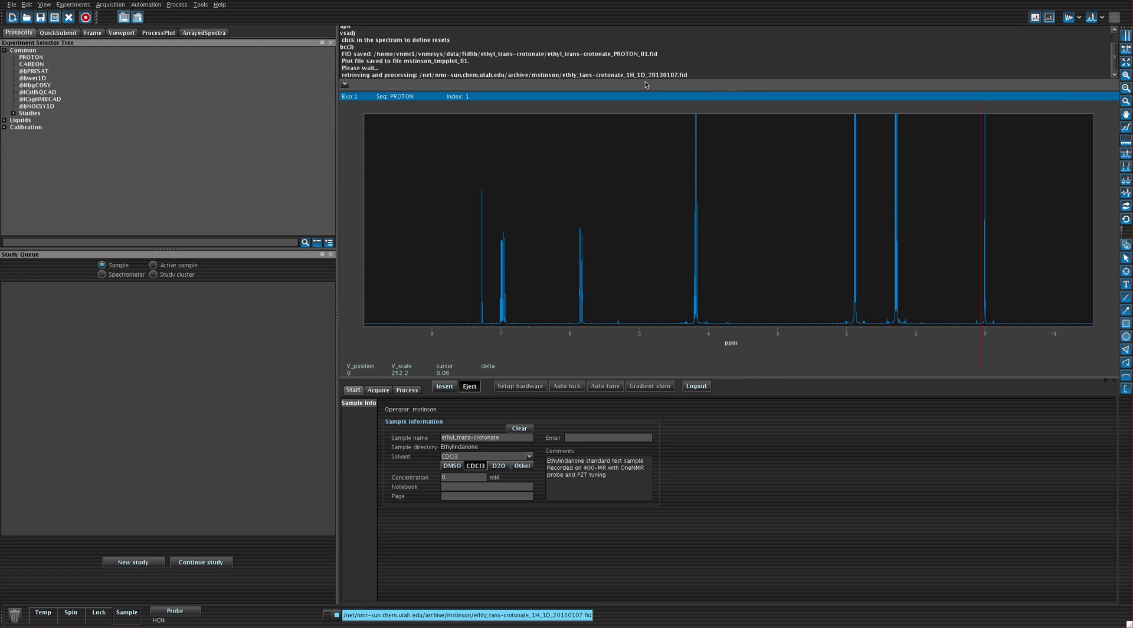
Run the aph command to auto-phase the proton spectrum and vsadj to adjust its vertical scale.
{"action": "type", "text": "aph"}
{"action": "key", "text": "Return"}
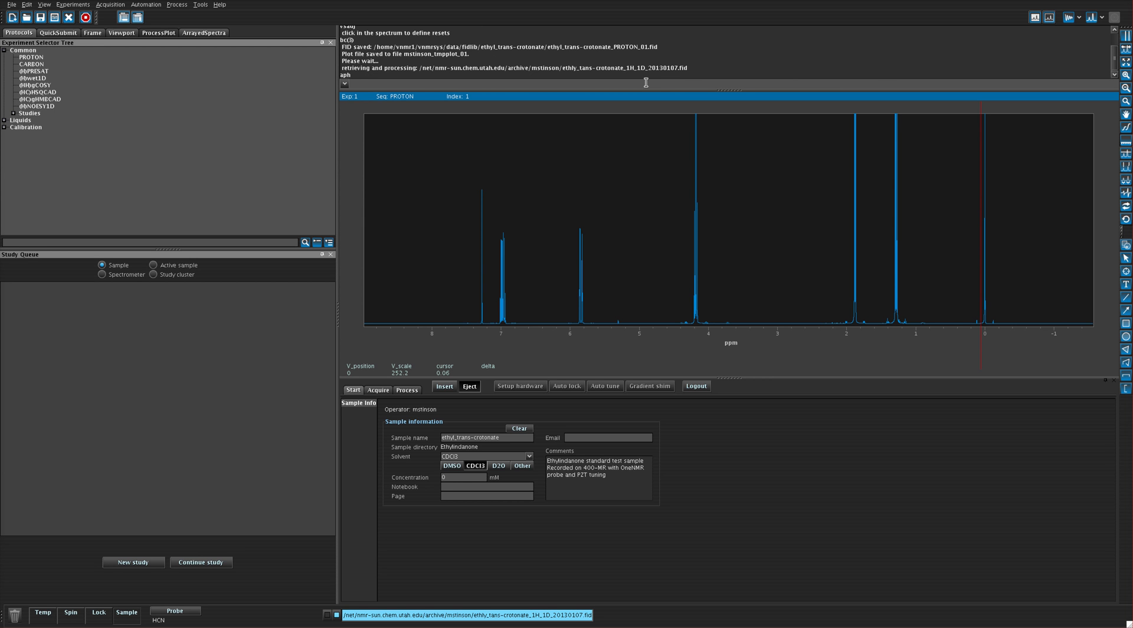
{"action": "type", "text": "vsadj"}
{"action": "key", "text": "Return"}
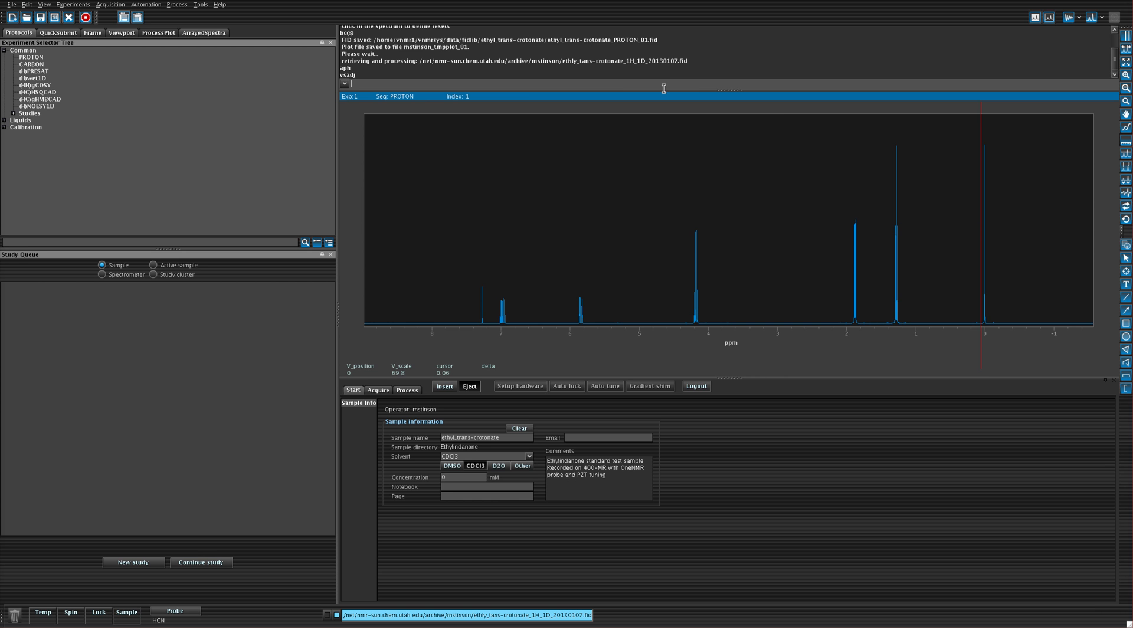
Display the integral trace over the spectrum and clear all existing integral regions.
{"action": "left_click", "coordinate": [1125, 130]}
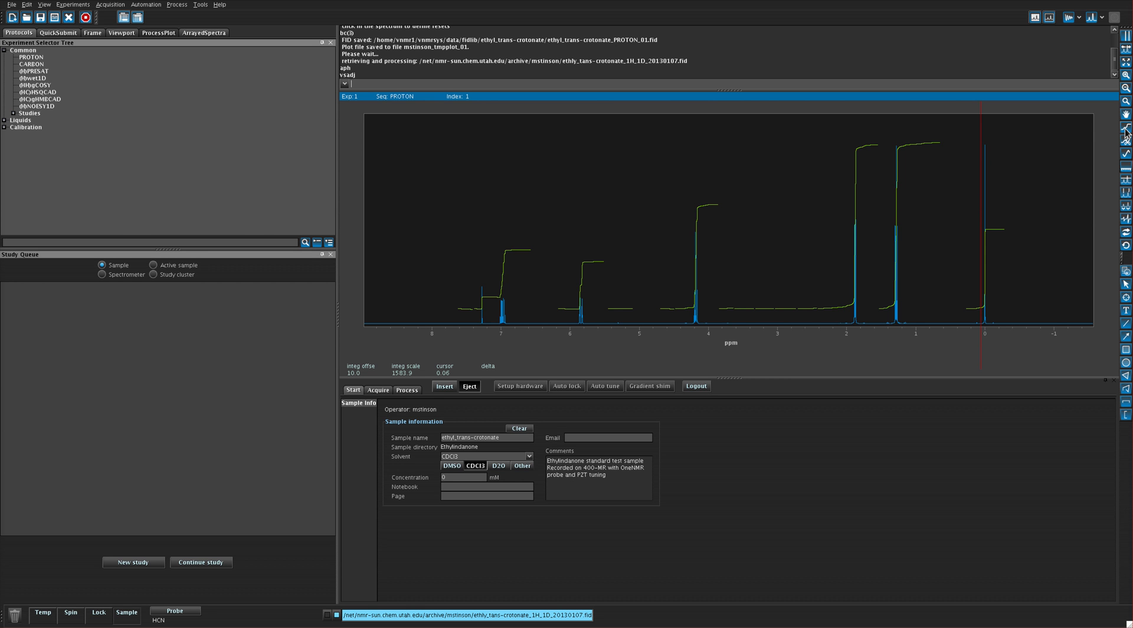
{"action": "left_click", "coordinate": [407, 390]}
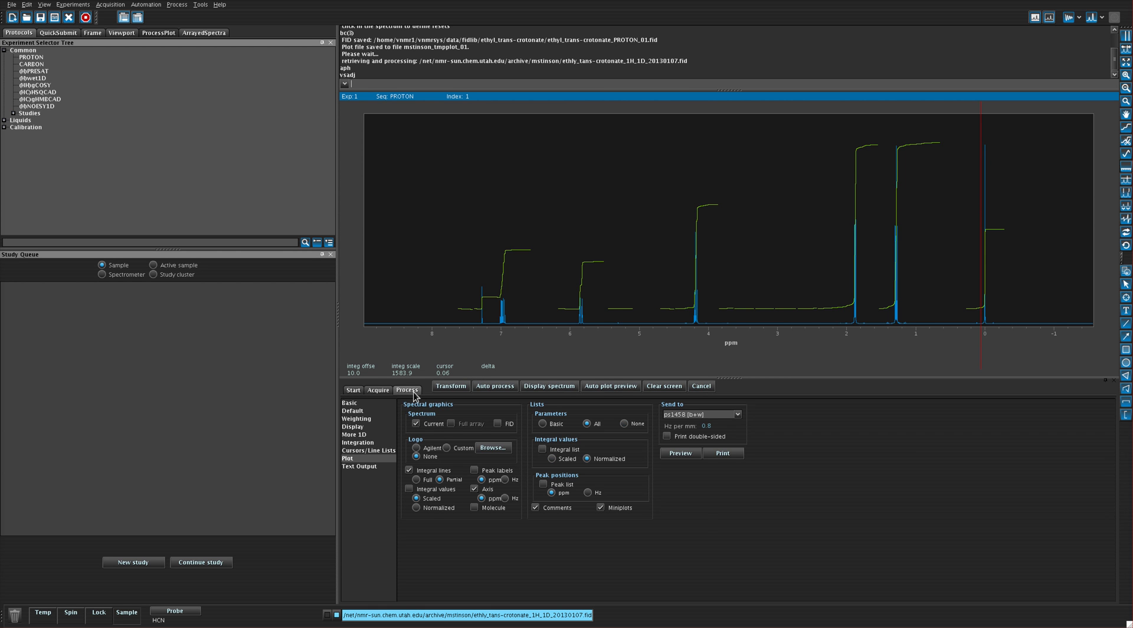
{"action": "left_click", "coordinate": [355, 442]}
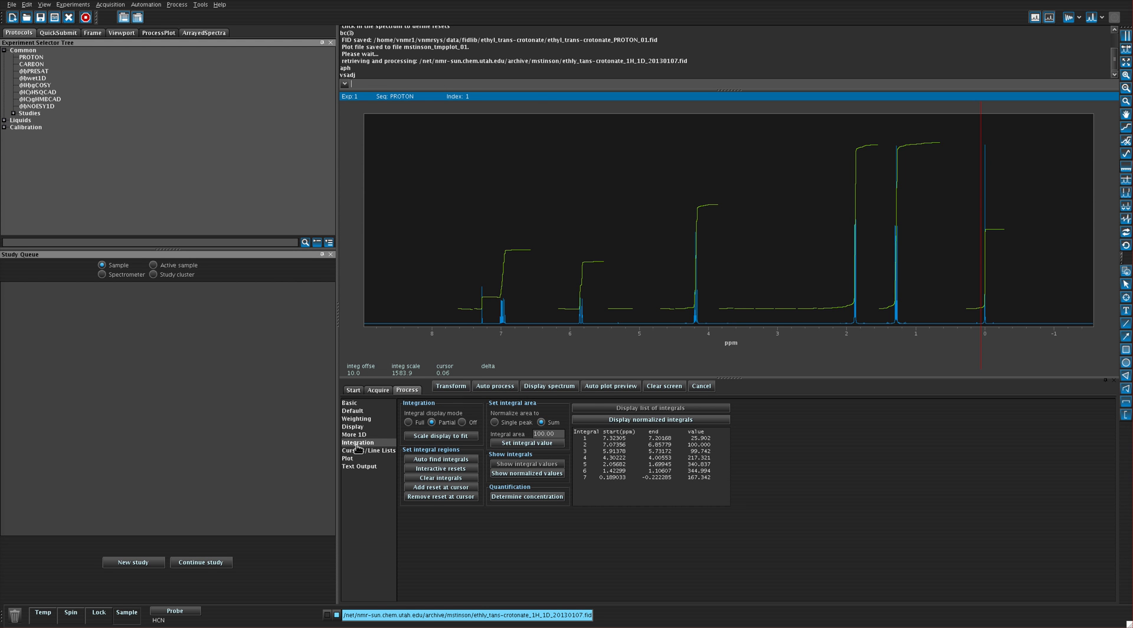
{"action": "left_click", "coordinate": [445, 479]}
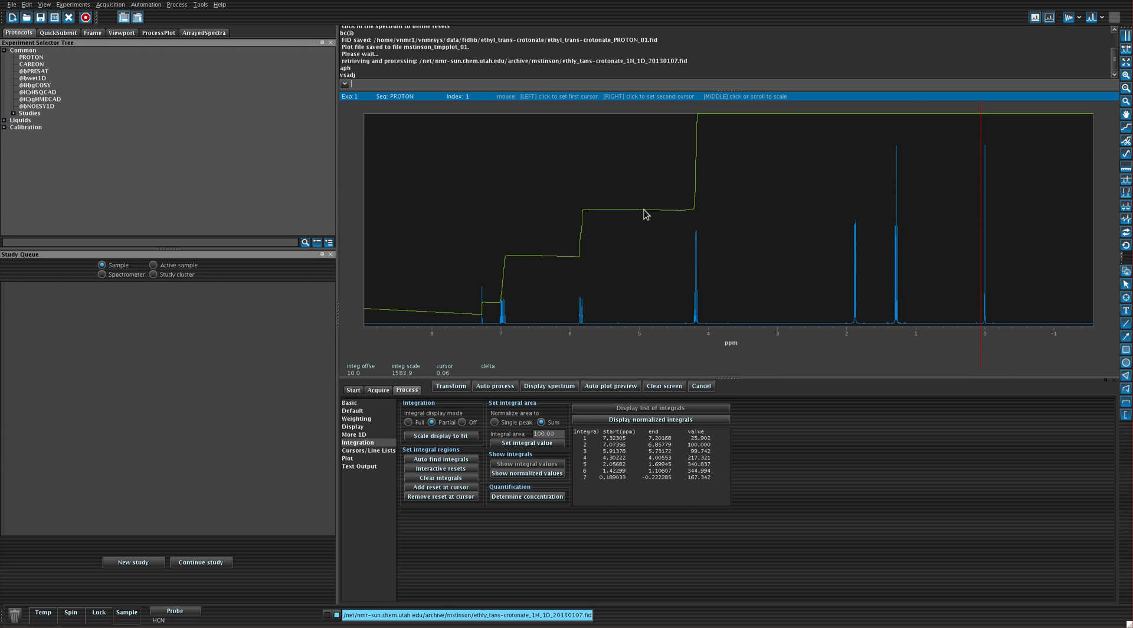
Reduce the integral scale to about 118 so the whole integral trace fits within the spectrum display.
{"action": "scroll", "coordinate": [658, 229], "scroll_direction": "up", "scroll_amount": 6}
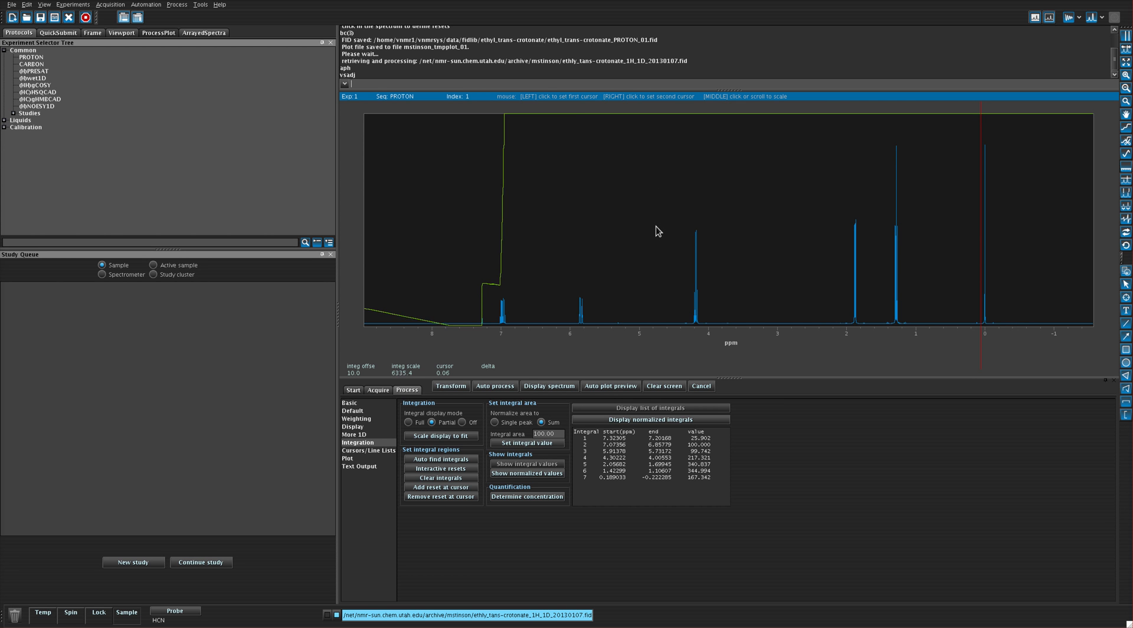
{"action": "scroll", "coordinate": [657, 227], "scroll_direction": "down", "scroll_amount": 10}
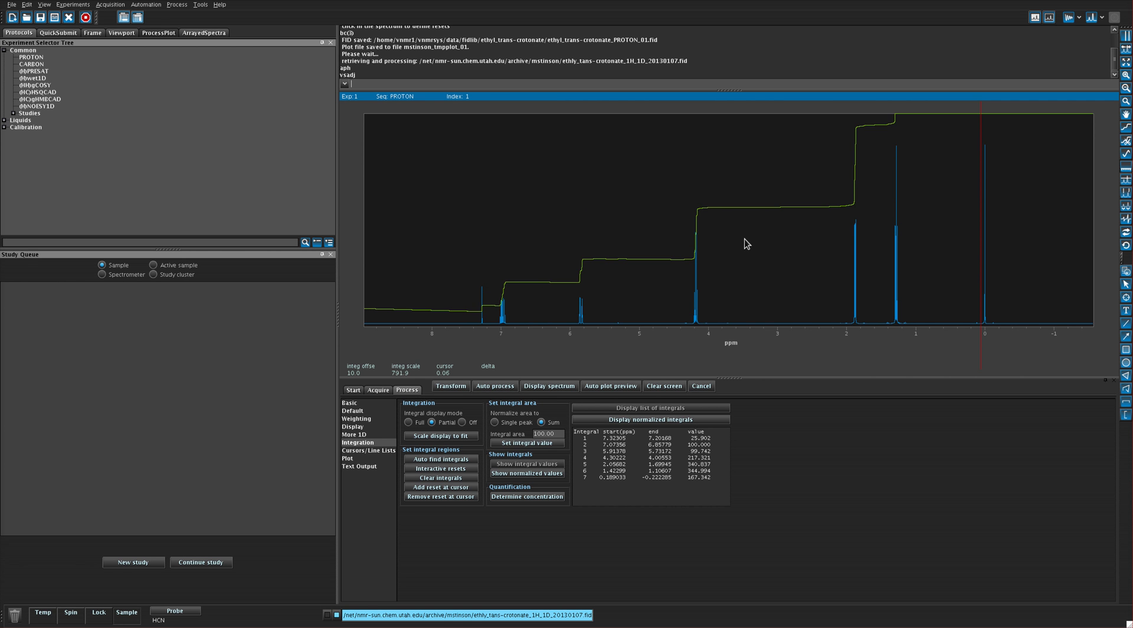
{"action": "scroll", "coordinate": [745, 244], "scroll_direction": "down", "scroll_amount": 12}
{"action": "scroll", "coordinate": [752, 251], "scroll_direction": "down", "scroll_amount": 2}
{"action": "scroll", "coordinate": [752, 252], "scroll_direction": "up", "scroll_amount": 2}
{"action": "scroll", "coordinate": [754, 252], "scroll_direction": "up", "scroll_amount": 3}
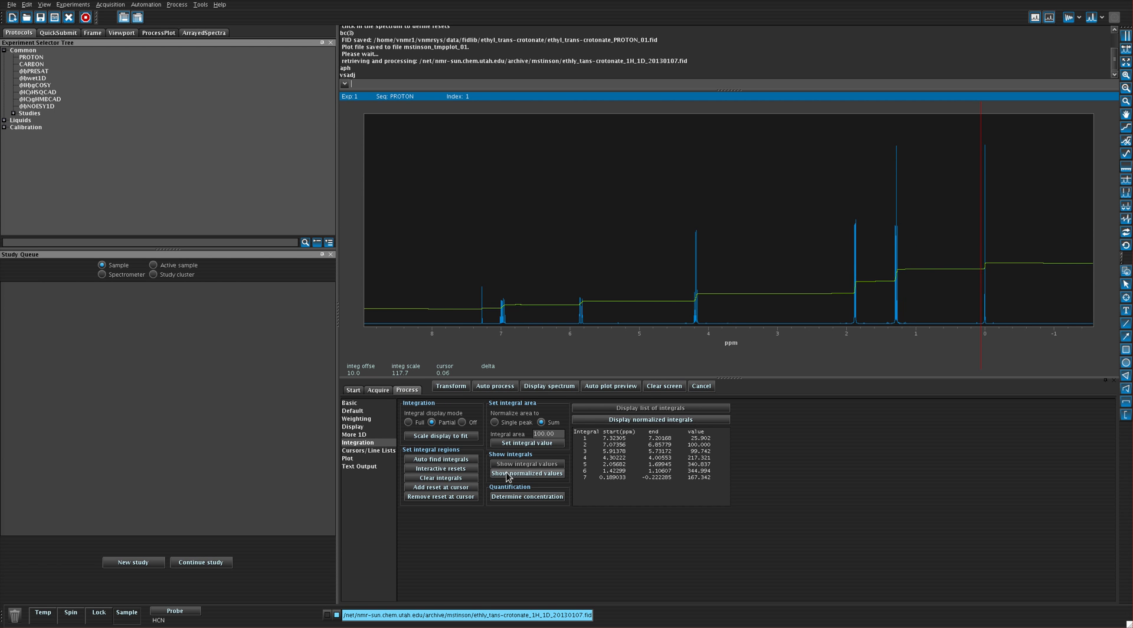
Define interactive integral resets on both sides of the peaks near 7.3, 7.0, 5.8 and 4.2 ppm.
{"action": "left_click", "coordinate": [475, 470]}
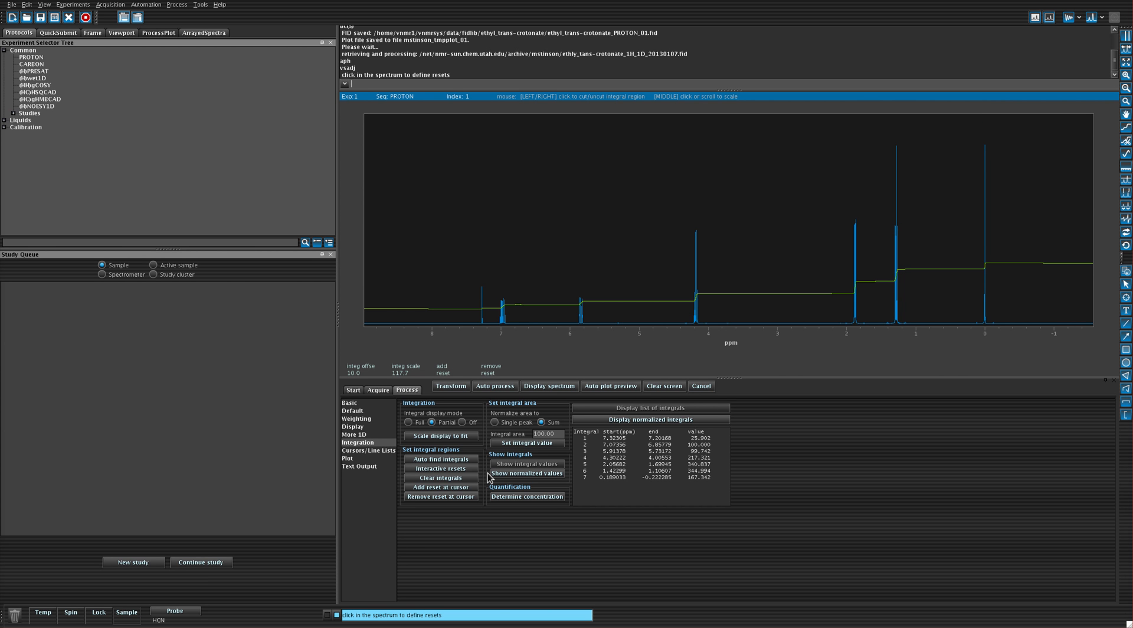
{"action": "left_click", "coordinate": [484, 309]}
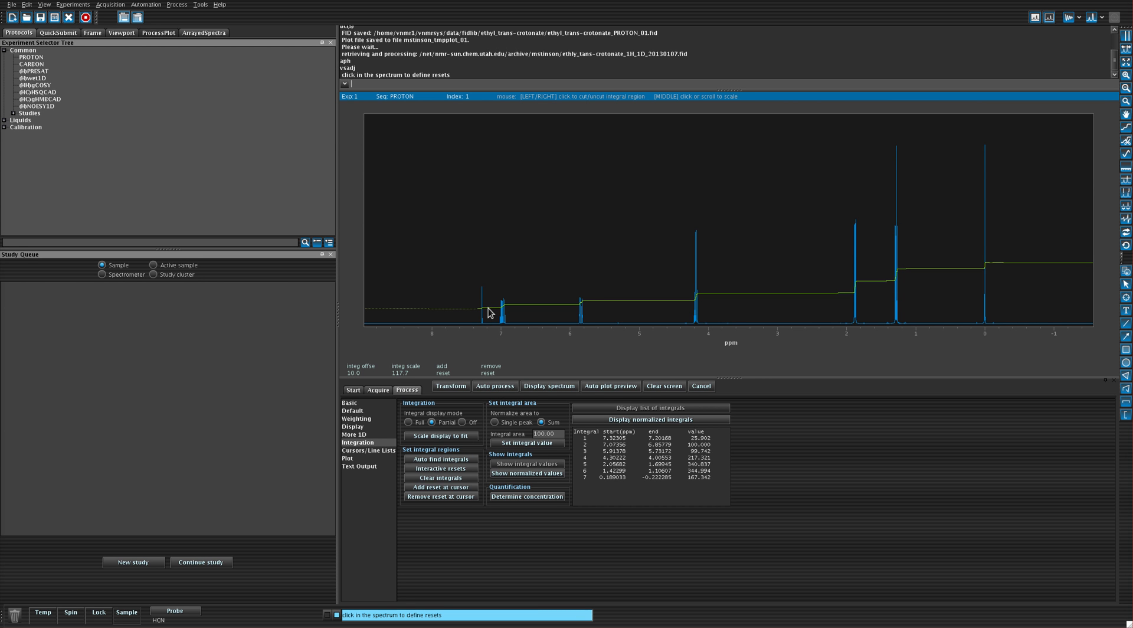
{"action": "left_click", "coordinate": [489, 313]}
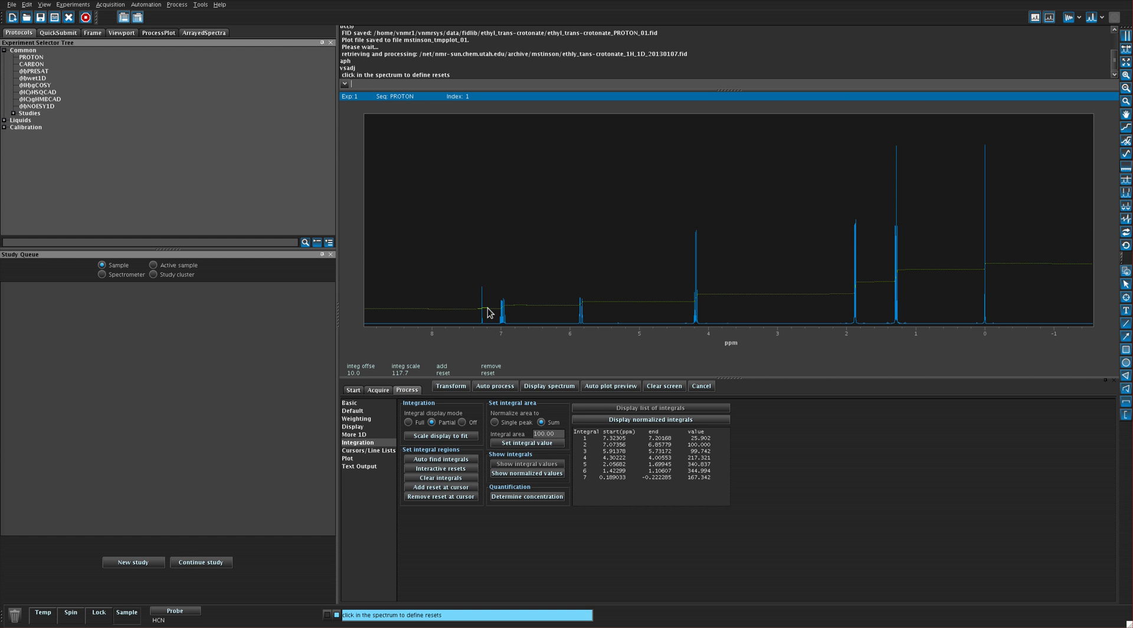
{"action": "left_click", "coordinate": [511, 307]}
{"action": "left_click", "coordinate": [512, 307]}
{"action": "left_click", "coordinate": [584, 308]}
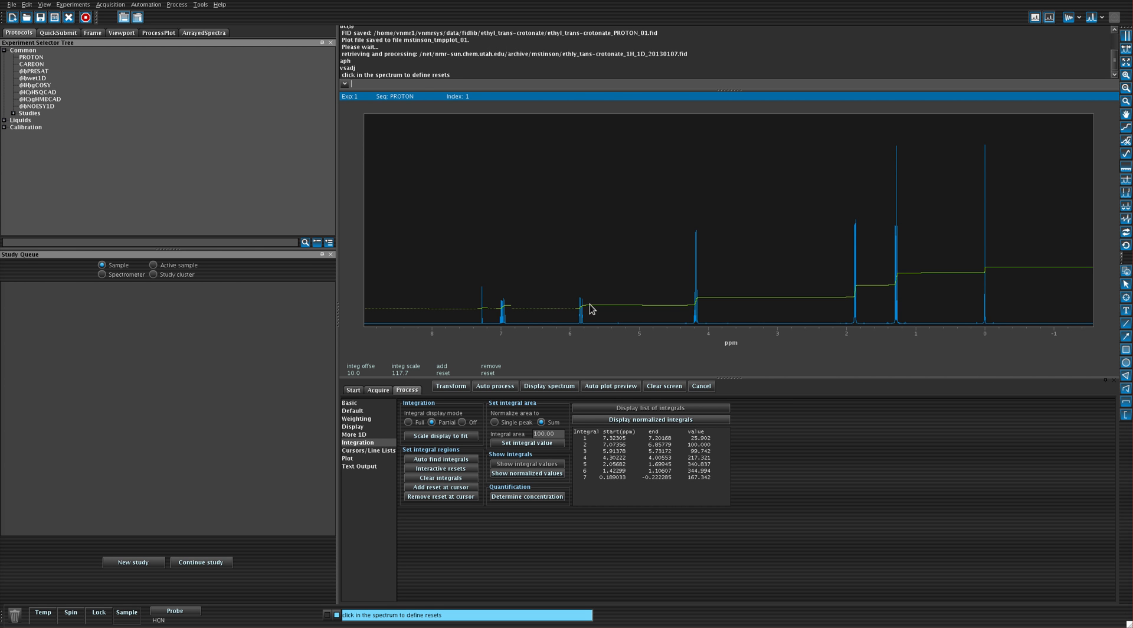
{"action": "left_click", "coordinate": [594, 309]}
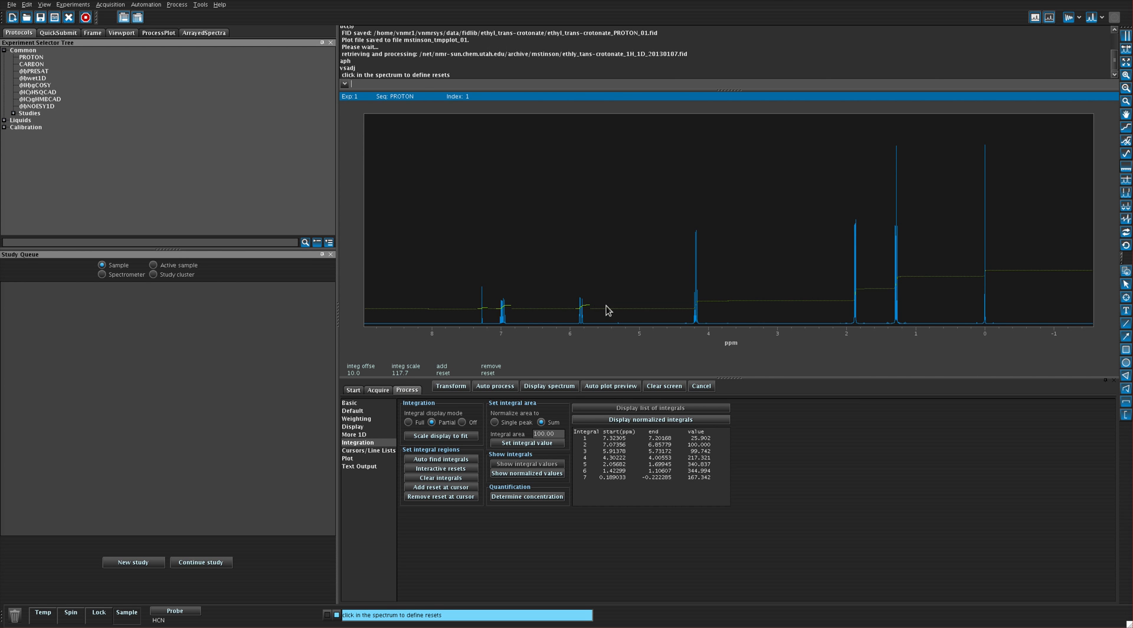
{"action": "left_click", "coordinate": [691, 311]}
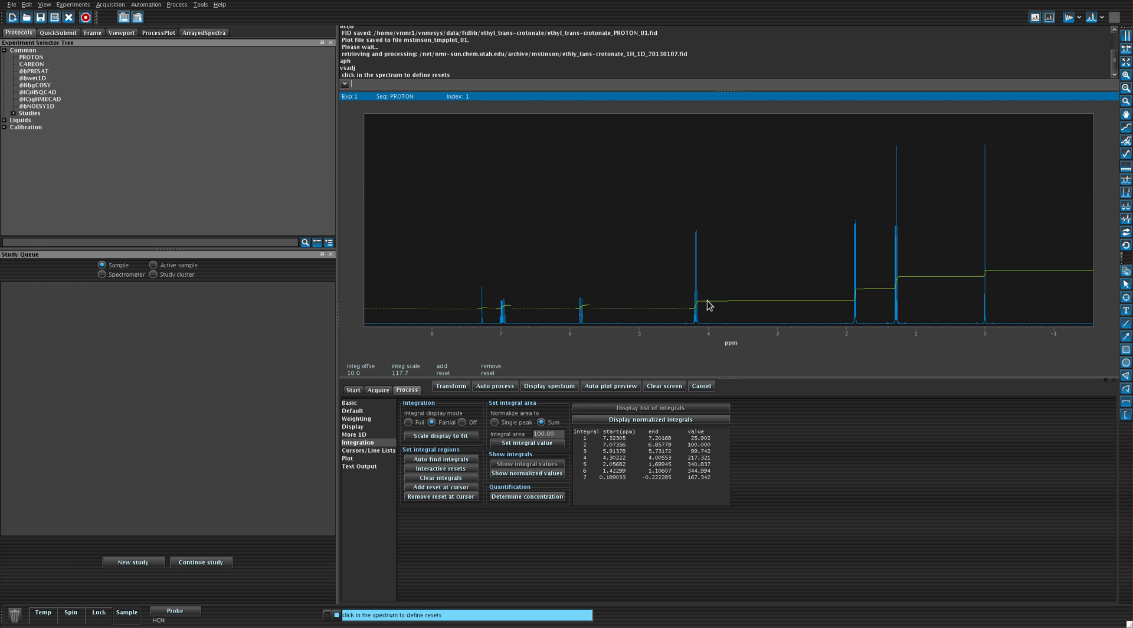
{"action": "left_click", "coordinate": [705, 306]}
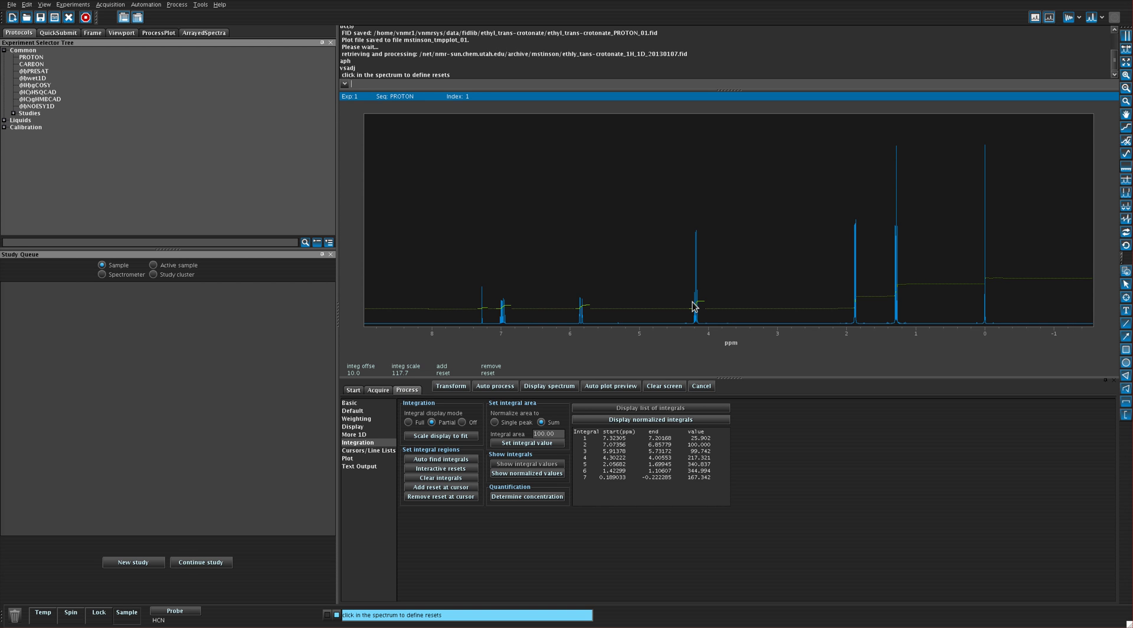
Cut integral regions around the peaks near 1.9, 1.3 and 0 ppm, and baseline-correct the spectrum with the bc command.
{"action": "left_click", "coordinate": [844, 312]}
{"action": "left_click", "coordinate": [883, 307]}
{"action": "left_click", "coordinate": [905, 302]}
{"action": "left_click", "coordinate": [975, 299]}
{"action": "left_click", "coordinate": [992, 305]}
{"action": "left_click", "coordinate": [995, 306]}
{"action": "key", "text": "Return"}
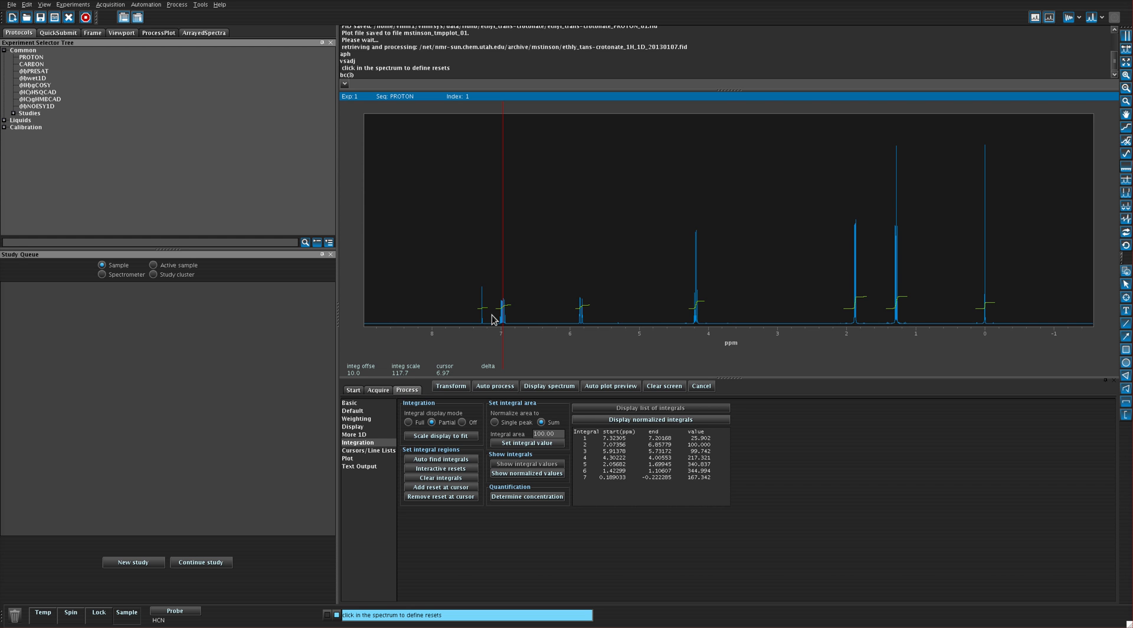
Examine the ethyl trans-crotonate structure in the browser window, temporarily circling the alkene carbon next to the methyl group.
{"action": "left_click_drag", "start_coordinate": [427, 0], "coordinate": [478, 77]}
{"action": "key", "text": "ctrl+d"}
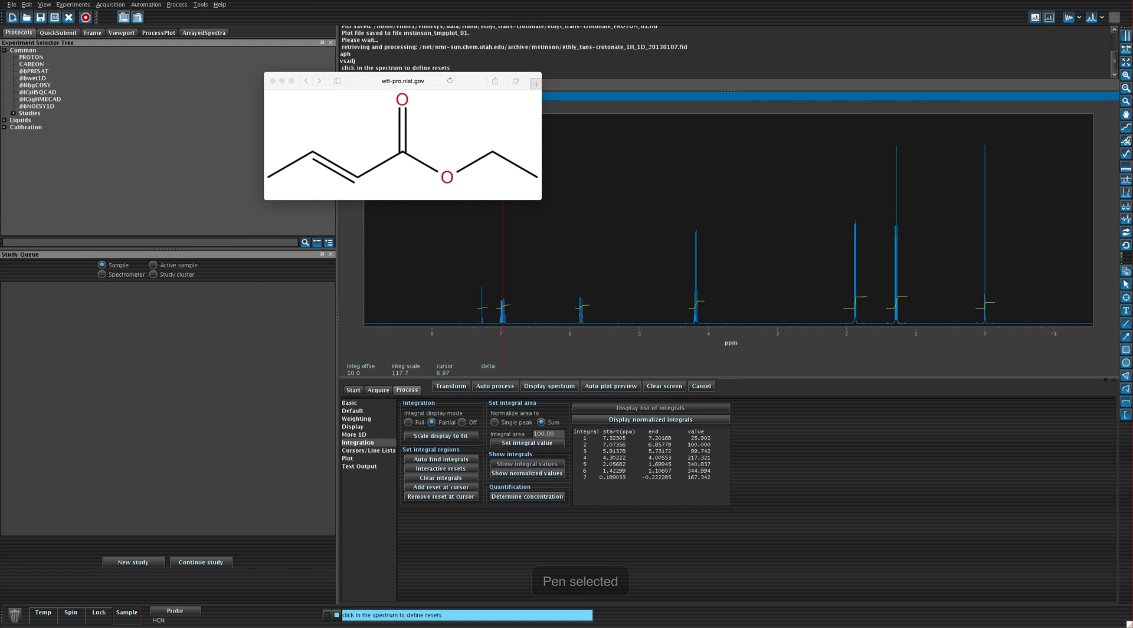
{"action": "mouse_move", "coordinate": [309, 182]}
{"action": "left_mouse_down"}
{"action": "mouse_move", "coordinate": [299, 127]}
{"action": "mouse_move", "coordinate": [308, 181]}
{"action": "left_mouse_up"}
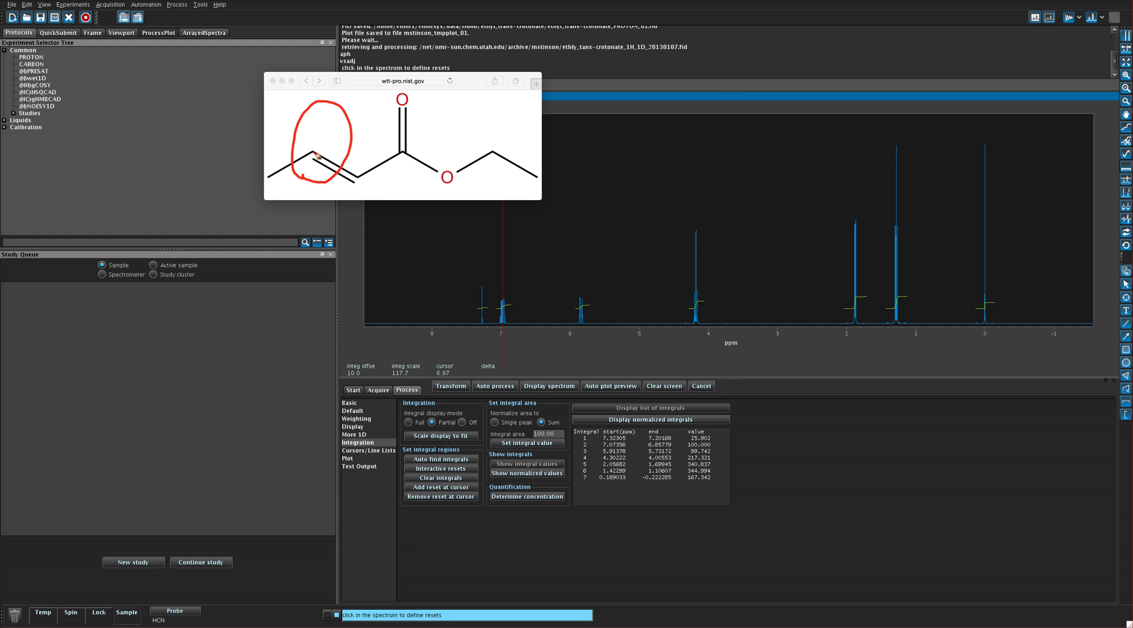
{"action": "left_click_drag", "start_coordinate": [322, 125], "coordinate": [327, 150]}
{"action": "key", "text": "Delete"}
{"action": "key", "text": "Escape"}
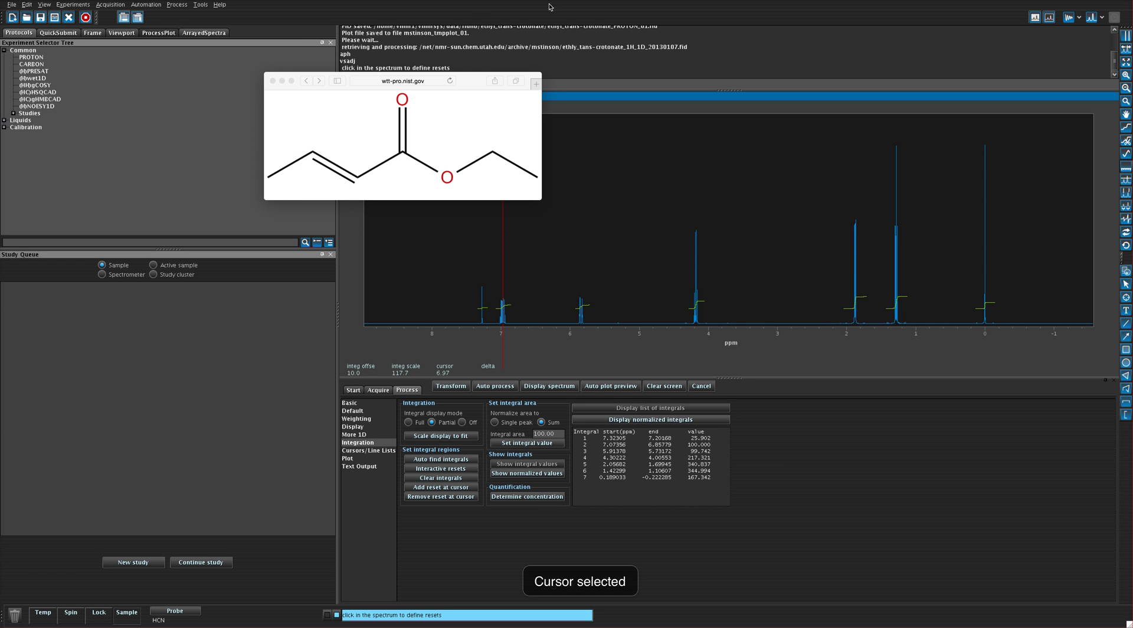
{"action": "left_click", "coordinate": [460, 1]}
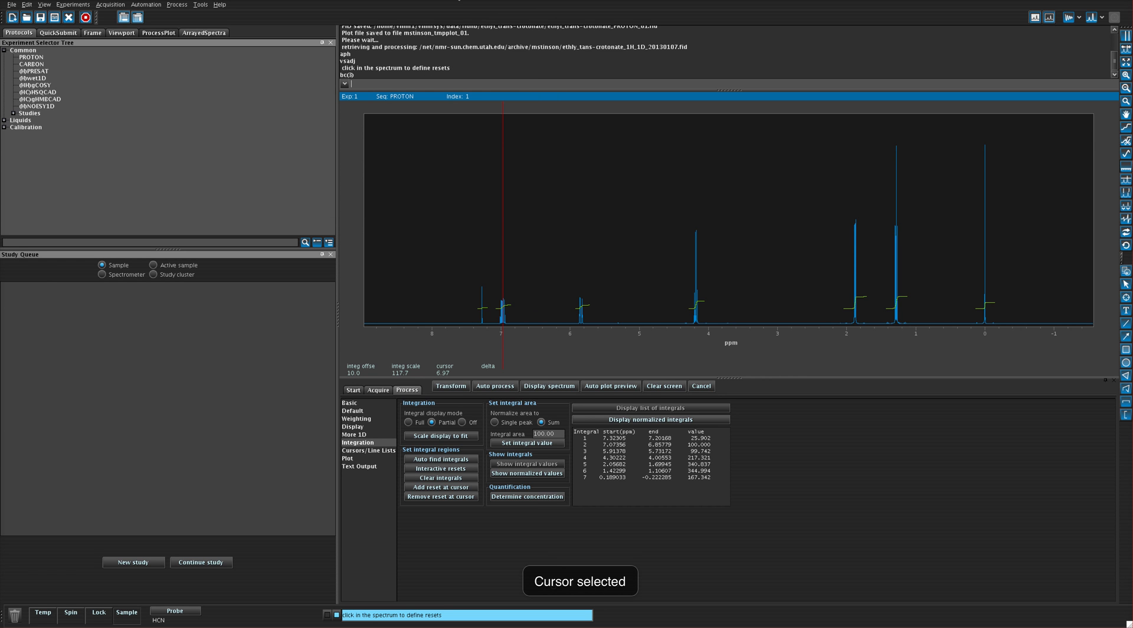
Set the integral area to 100 for the peak at the cursor near 7 ppm.
{"action": "double_click", "coordinate": [549, 434]}
{"action": "type", "text": "10"}
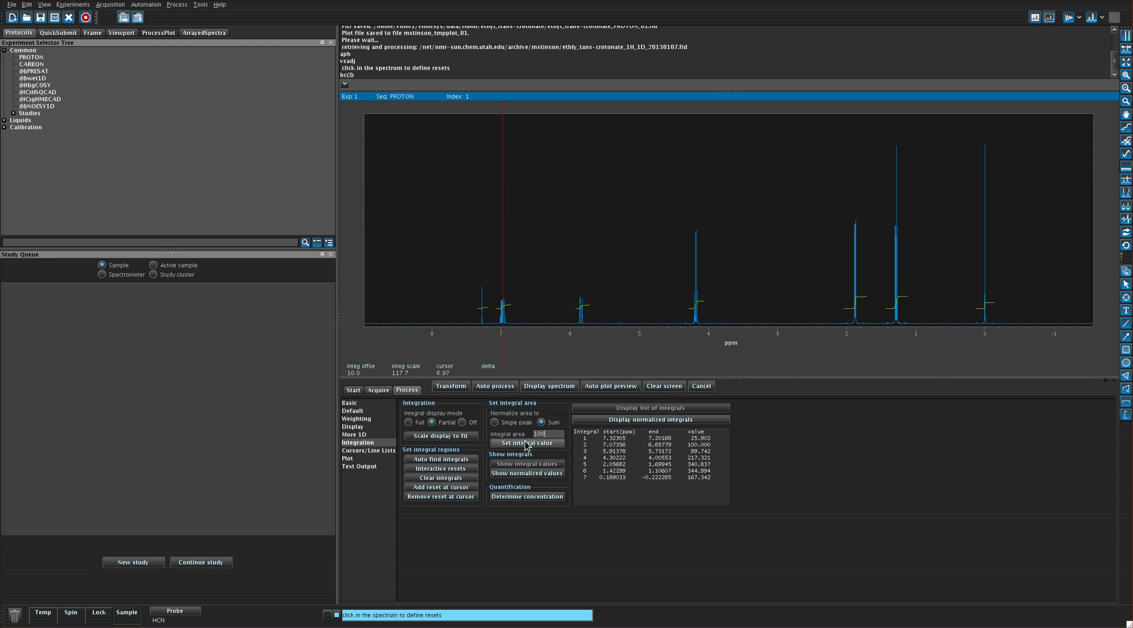
{"action": "left_click", "coordinate": [525, 444]}
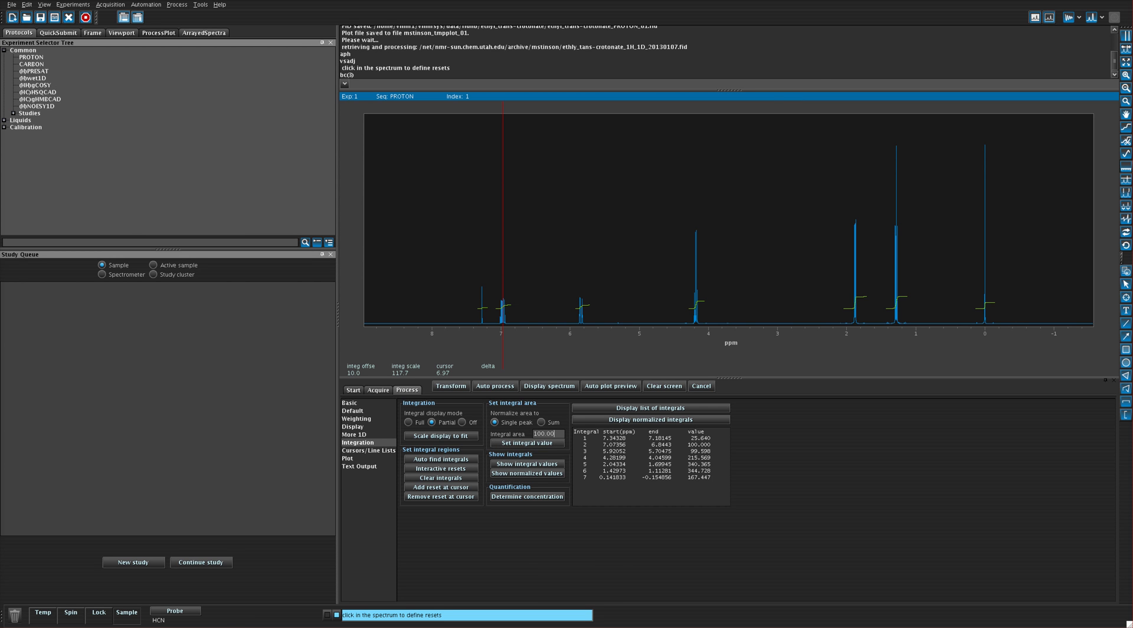
Examine the 1.3 ppm peak, the integral area and the integral list values, marking them temporarily on screen.
{"action": "key", "text": "ctrl+p"}
{"action": "mouse_move", "coordinate": [887, 130]}
{"action": "left_mouse_down"}
{"action": "mouse_move", "coordinate": [884, 255]}
{"action": "mouse_move", "coordinate": [915, 321]}
{"action": "mouse_move", "coordinate": [901, 133]}
{"action": "mouse_move", "coordinate": [891, 138]}
{"action": "left_mouse_up"}
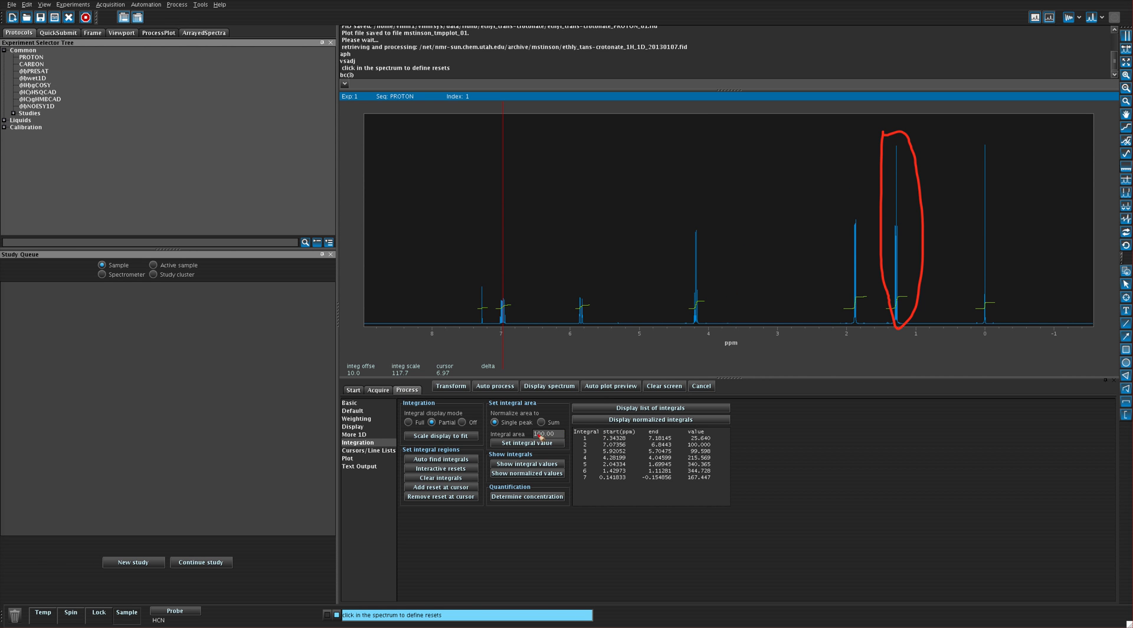
{"action": "left_click_drag", "start_coordinate": [529, 439], "coordinate": [565, 442]}
{"action": "left_click_drag", "start_coordinate": [713, 444], "coordinate": [715, 478]}
{"action": "left_click_drag", "start_coordinate": [716, 446], "coordinate": [724, 464]}
{"action": "left_click_drag", "start_coordinate": [710, 471], "coordinate": [710, 477]}
{"action": "key", "text": "Delete"}
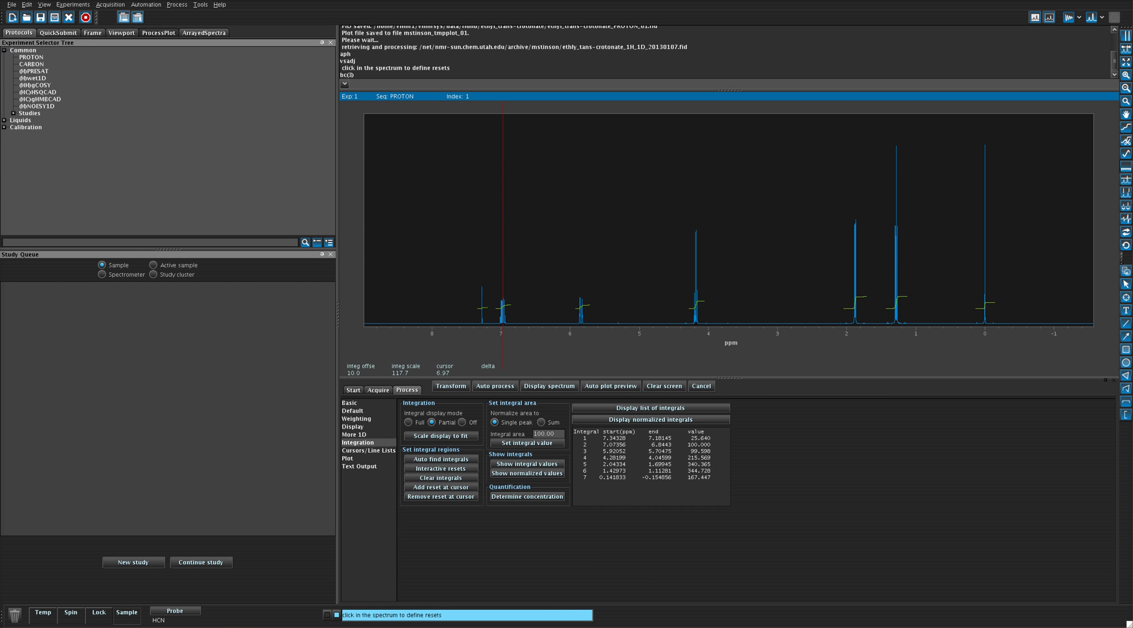
{"action": "key", "text": "Escape"}
Configure the plot to include scaled integral values and no parameter list.
{"action": "left_click", "coordinate": [344, 457]}
{"action": "left_click", "coordinate": [349, 457]}
{"action": "left_click", "coordinate": [408, 489]}
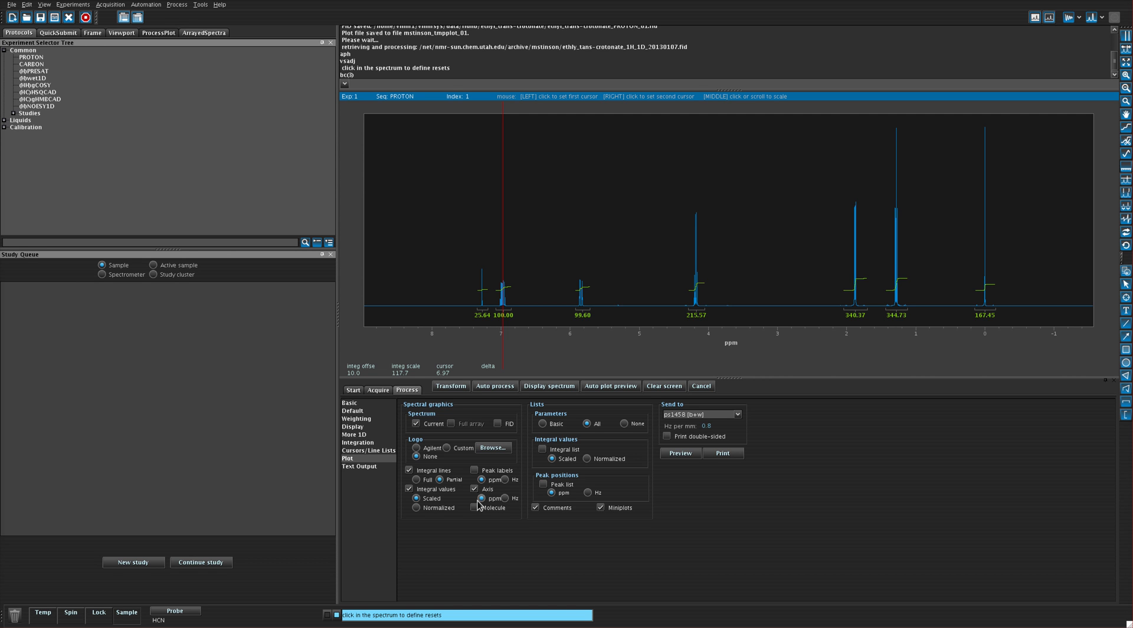
{"action": "left_click", "coordinate": [624, 424]}
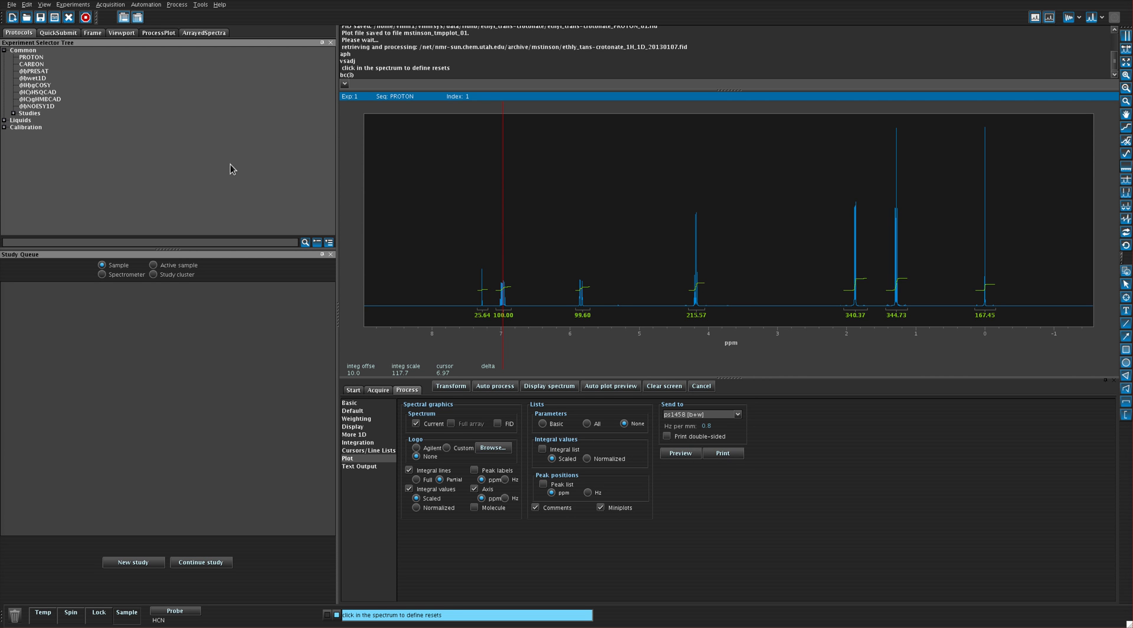
Auto-save the FID data and generate a preview of the plot.
{"action": "left_click", "coordinate": [11, 5]}
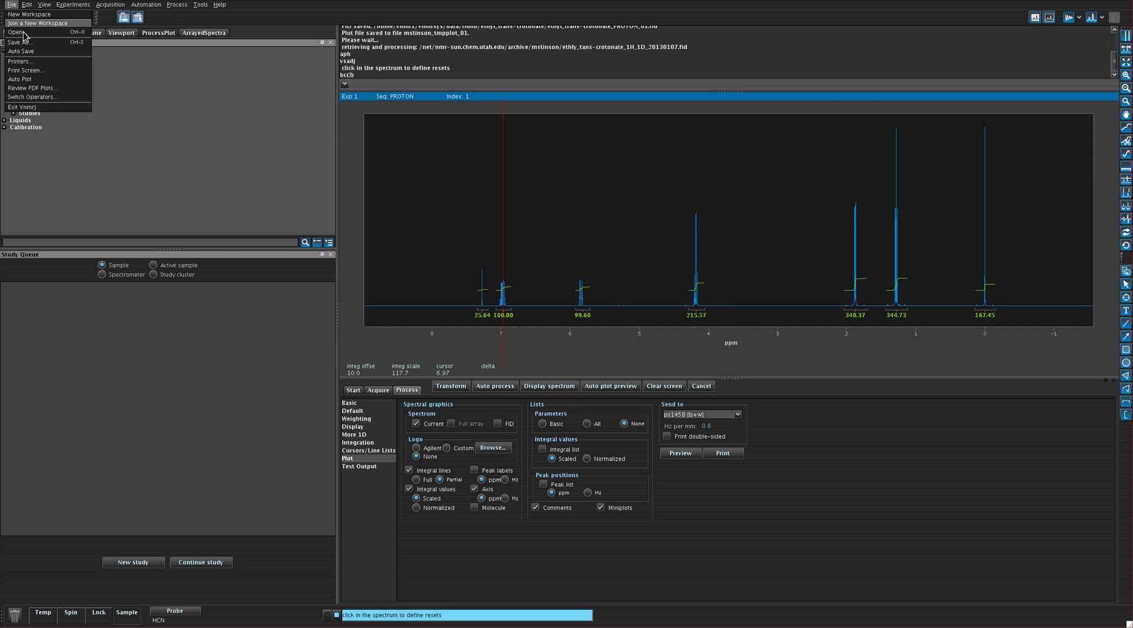
{"action": "left_click", "coordinate": [35, 52]}
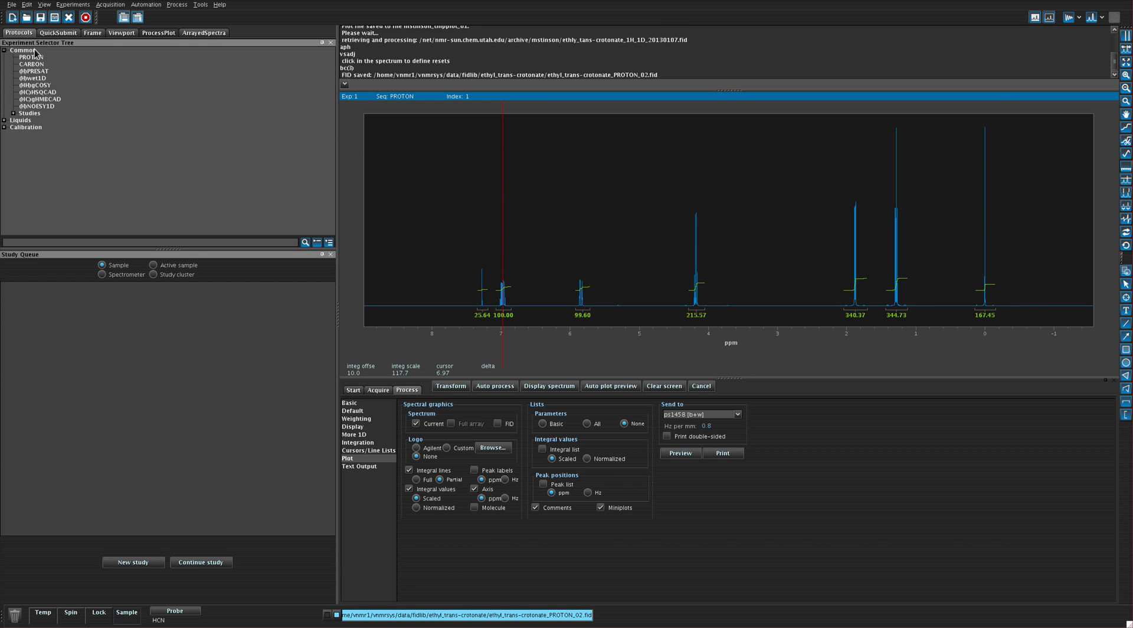
{"action": "left_click", "coordinate": [677, 455]}
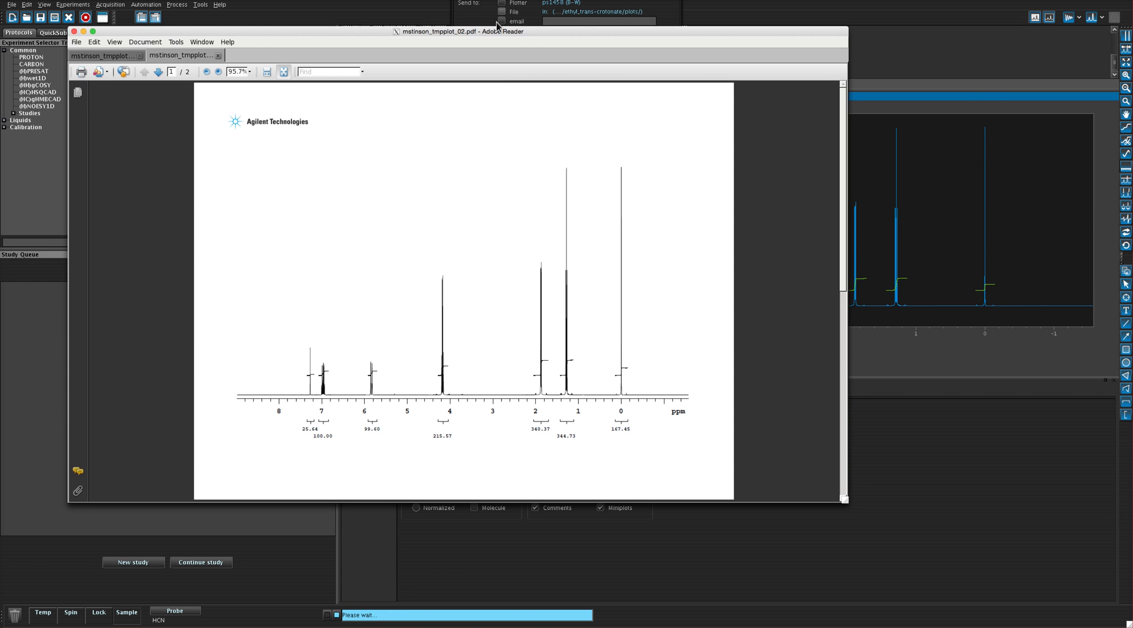
{"action": "left_click", "coordinate": [78, 42]}
{"action": "mouse_move", "coordinate": [90, 44]}
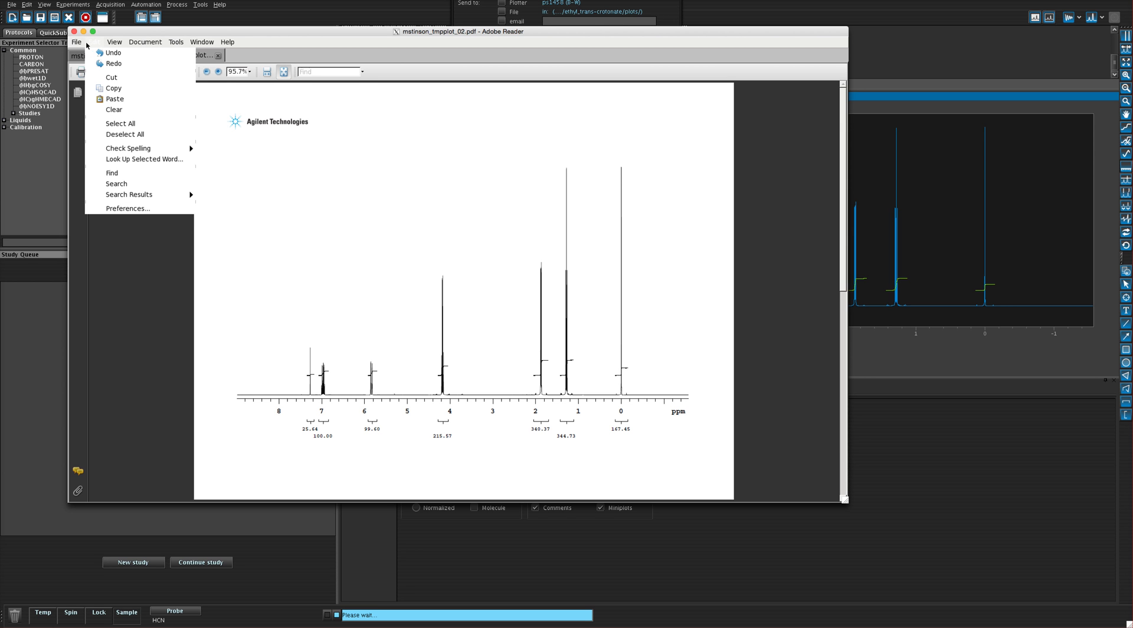
{"action": "left_click", "coordinate": [84, 97]}
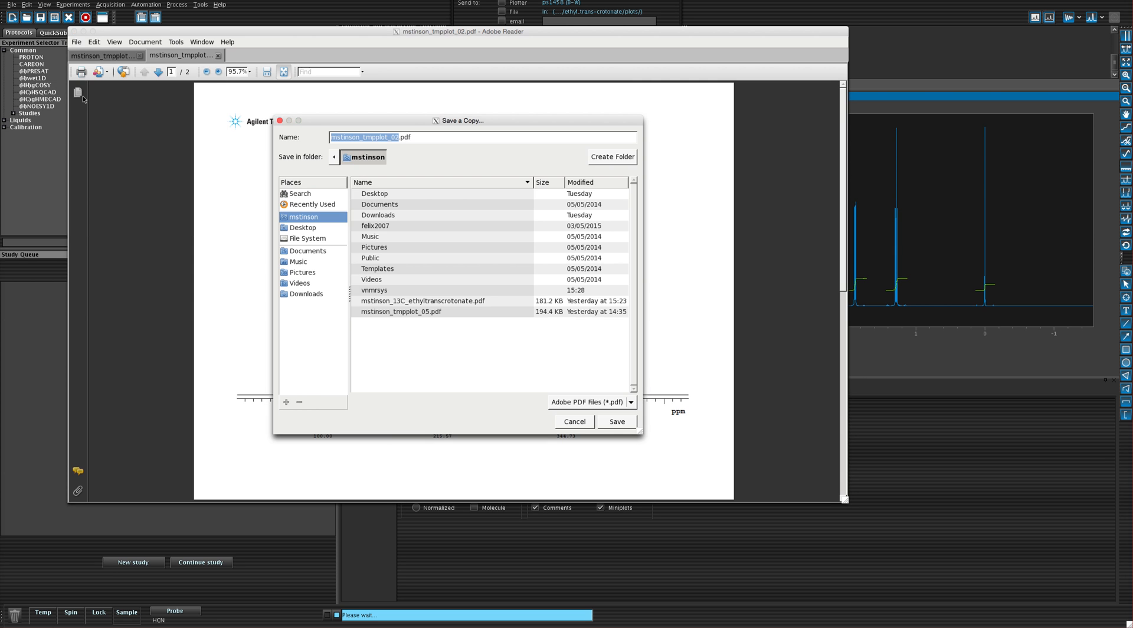
{"action": "left_click", "coordinate": [421, 139]}
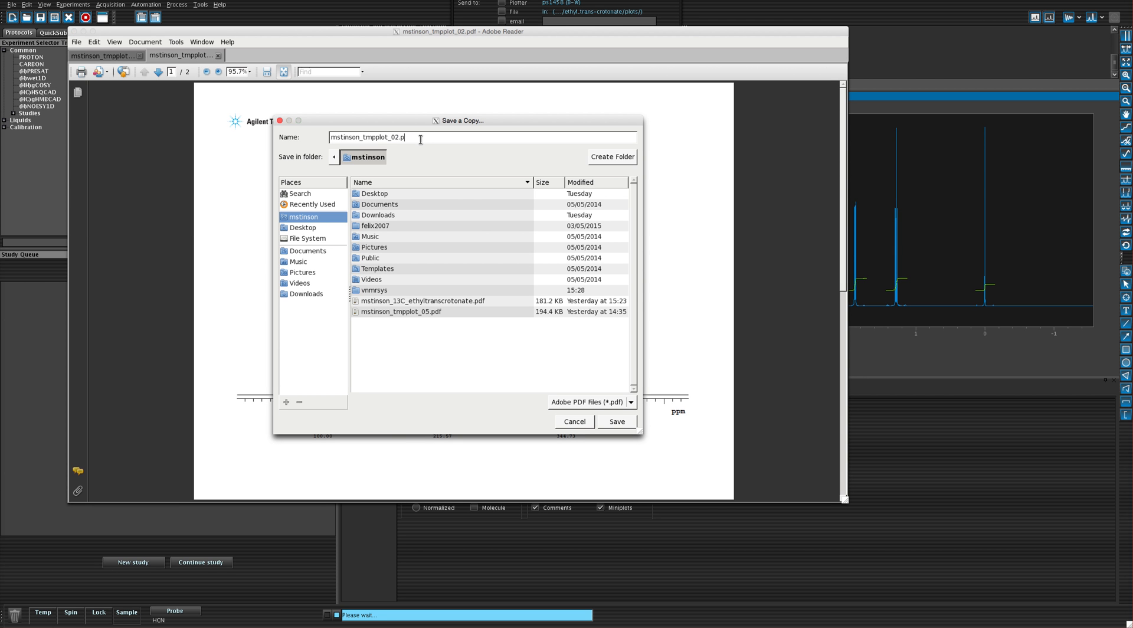
{"action": "type", "text": "s"}
{"action": "type", "text": "df"}
{"action": "left_click", "coordinate": [572, 423]}
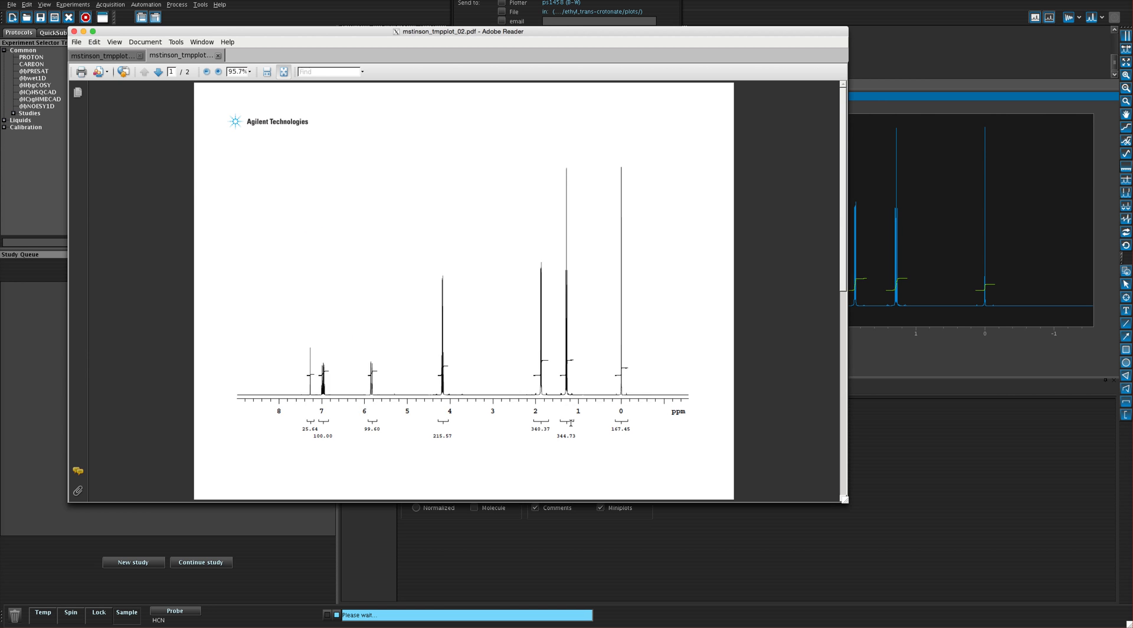
Close the PDF preview and send the plot as a PDF by email to the recipient's address.
{"action": "left_click", "coordinate": [468, 0]}
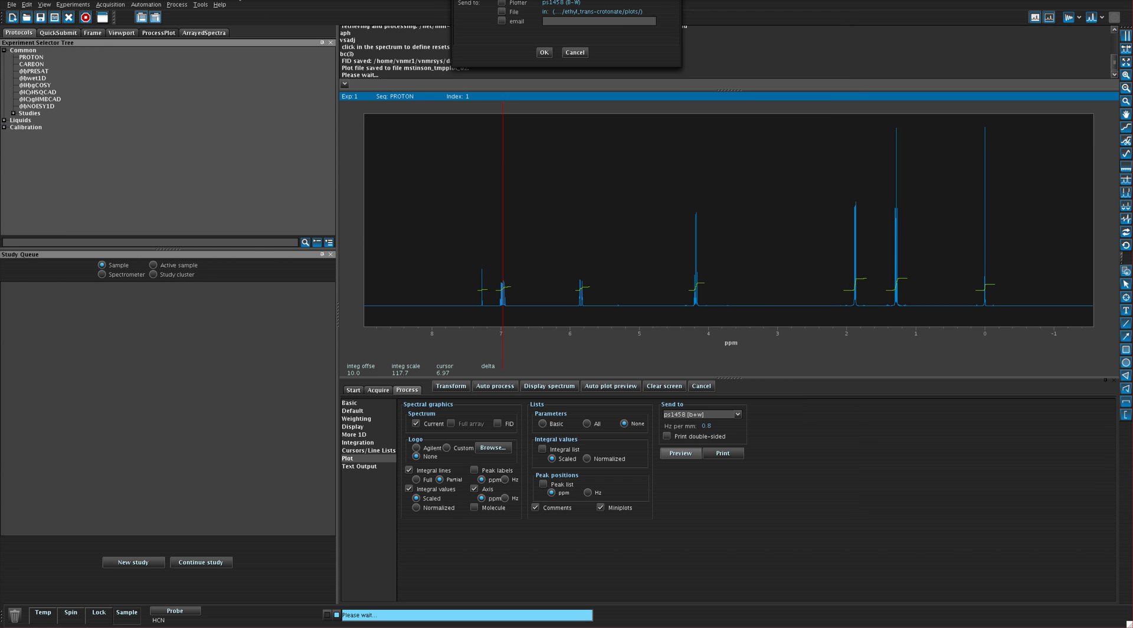
{"action": "left_click_drag", "start_coordinate": [468, 0], "coordinate": [430, 162]}
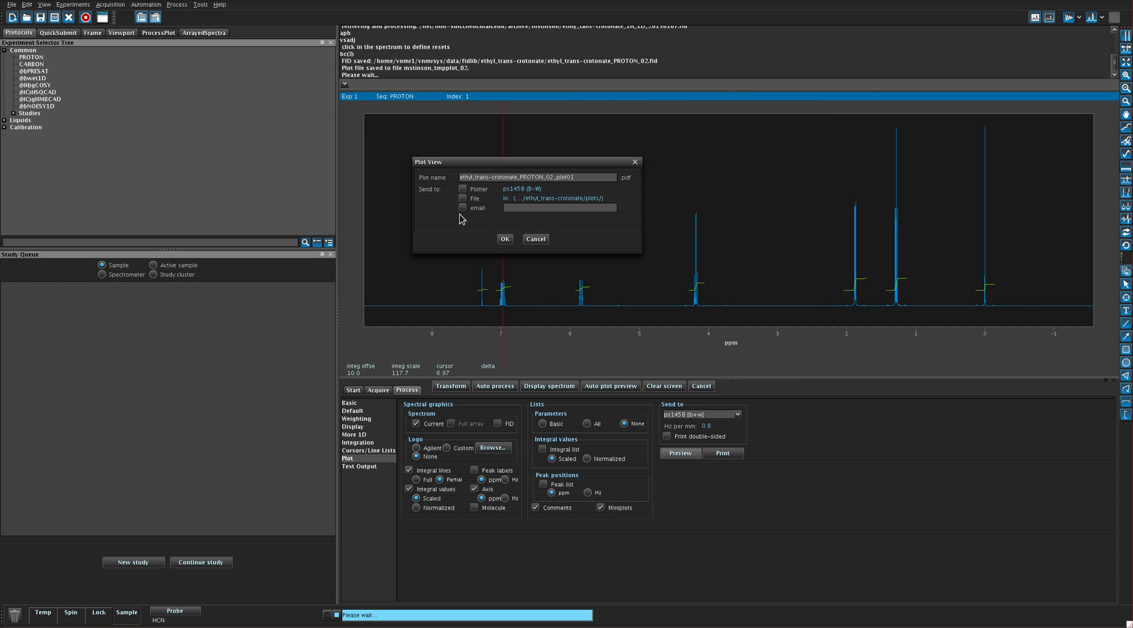
{"action": "left_click", "coordinate": [462, 208]}
{"action": "left_click", "coordinate": [536, 207]}
{"action": "left_click", "coordinate": [505, 238]}
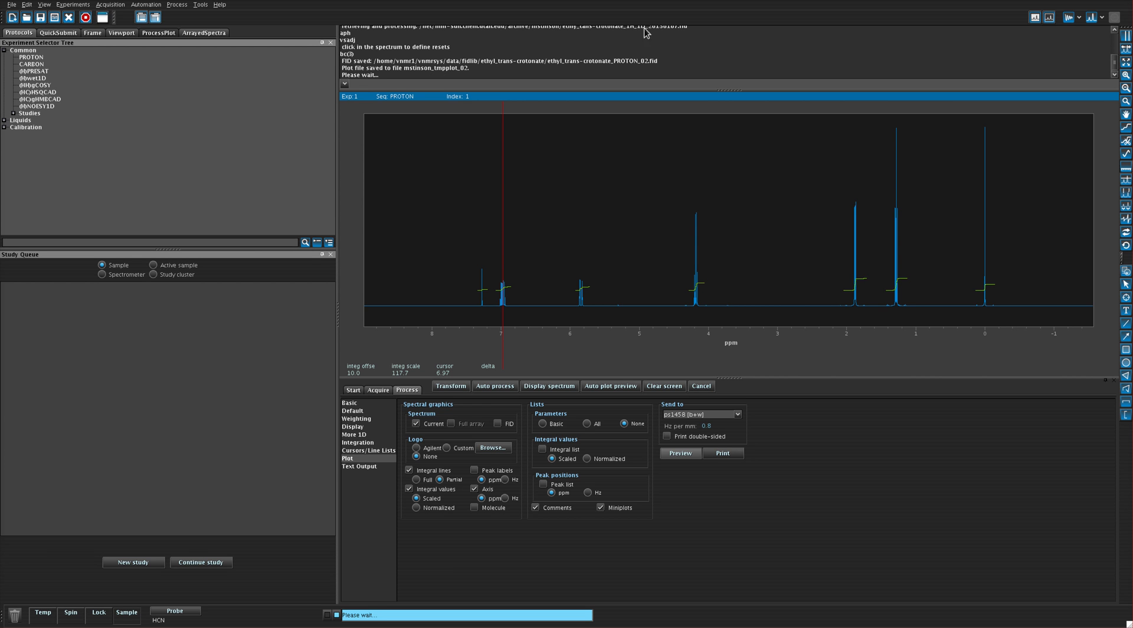